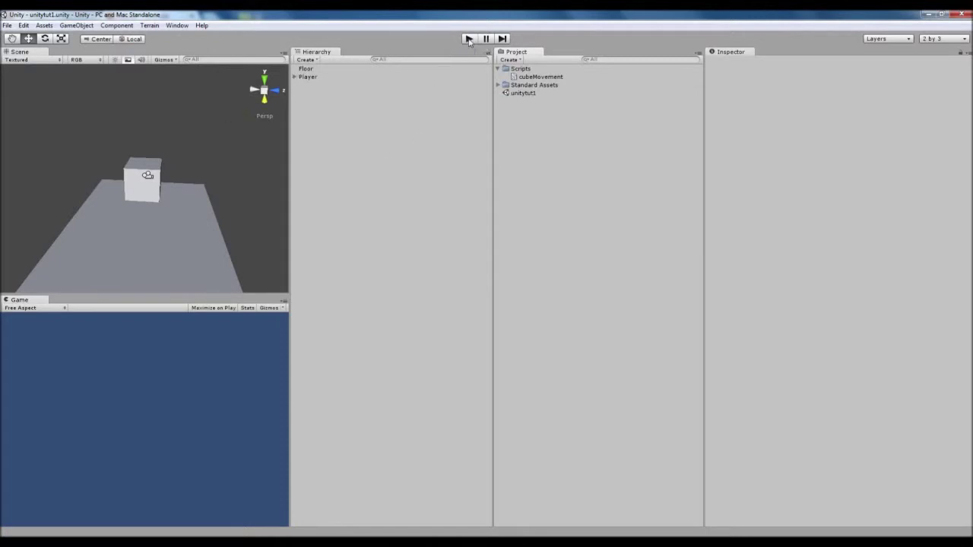
Play-test the scene, select the Player's child Camera, try looking around with the mouse, then stop.
{"action": "left_click", "coordinate": [469, 39]}
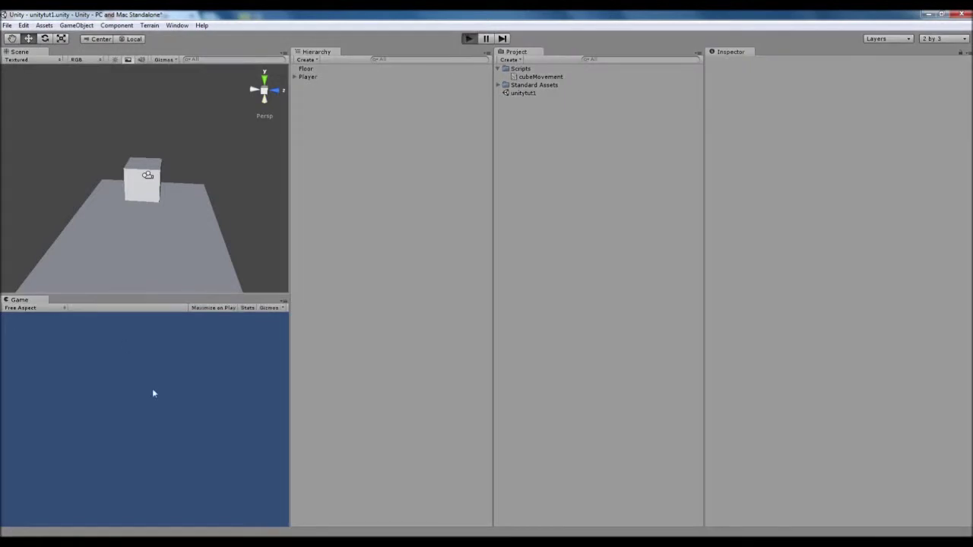
{"action": "left_click", "coordinate": [294, 77]}
{"action": "left_click", "coordinate": [323, 85]}
{"action": "left_click", "coordinate": [124, 429]}
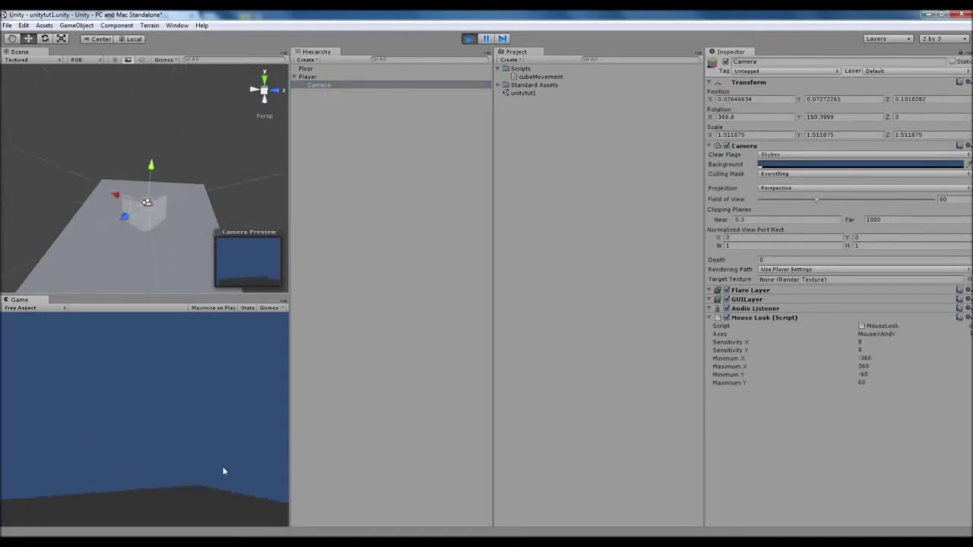
{"action": "left_click", "coordinate": [468, 38]}
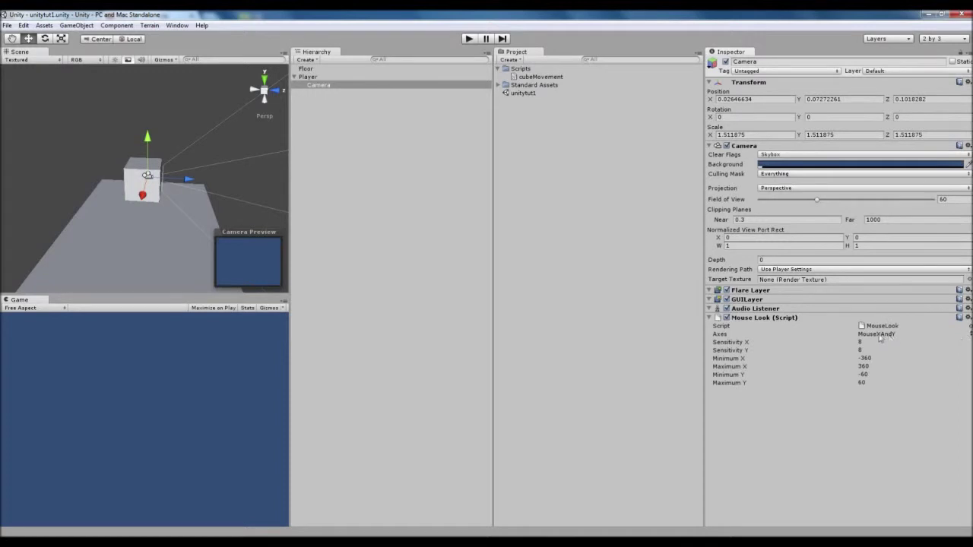
Set the Camera's Mouse Look (Script) Axes to MouseY.
{"action": "left_click", "coordinate": [312, 78]}
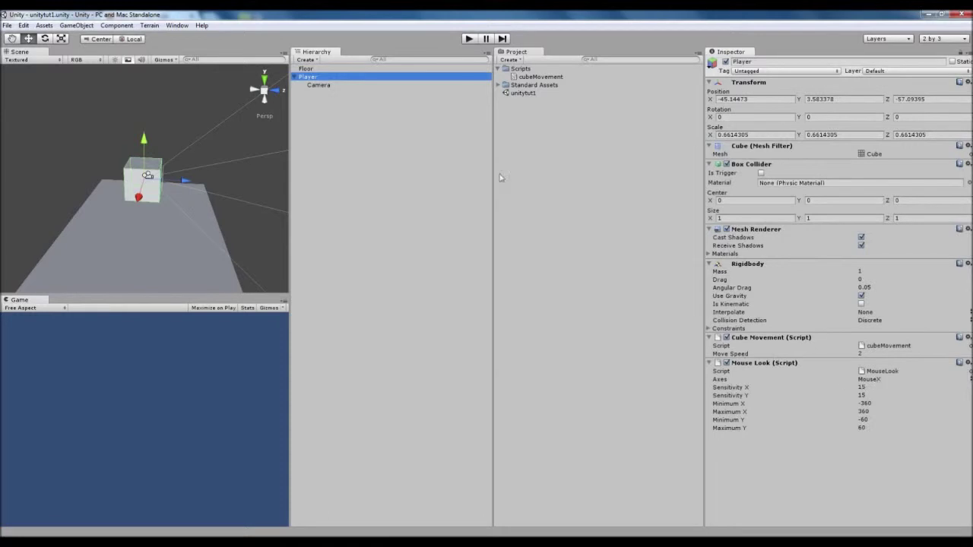
{"action": "left_click", "coordinate": [363, 86]}
{"action": "left_click", "coordinate": [866, 334]}
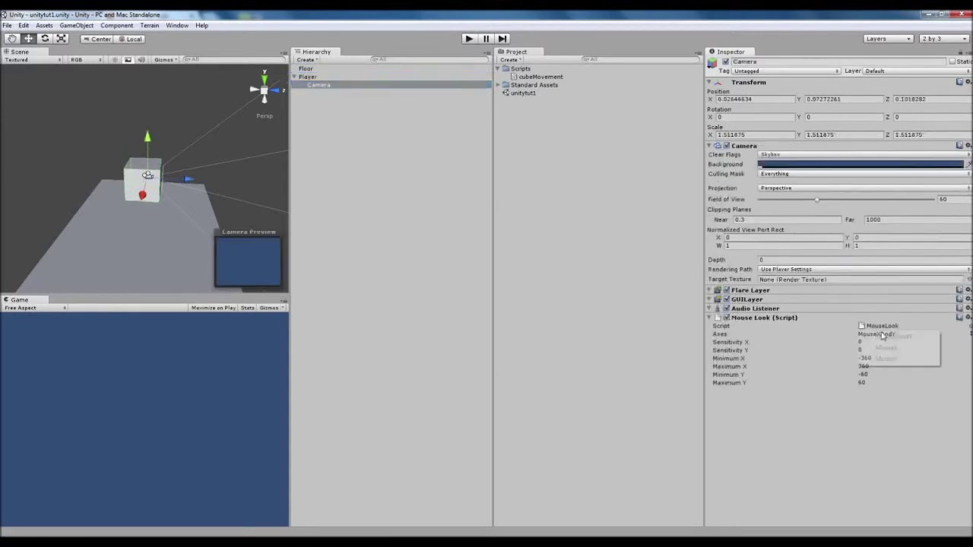
{"action": "left_click", "coordinate": [906, 362]}
Enter 15 as the Camera's Sensitivity X, then start a test run.
{"action": "left_click", "coordinate": [861, 343]}
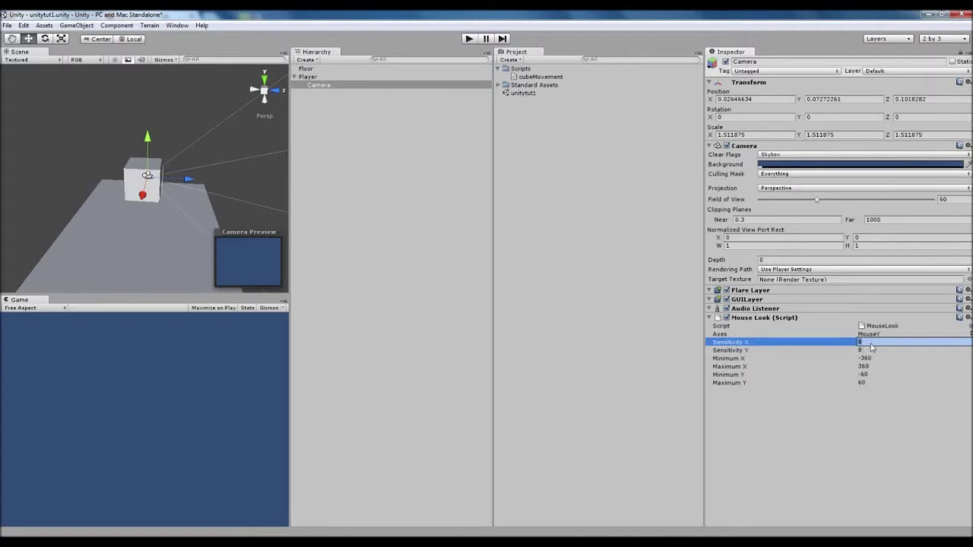
{"action": "type", "text": "15"}
{"action": "left_click", "coordinate": [567, 373]}
{"action": "left_click", "coordinate": [317, 86]}
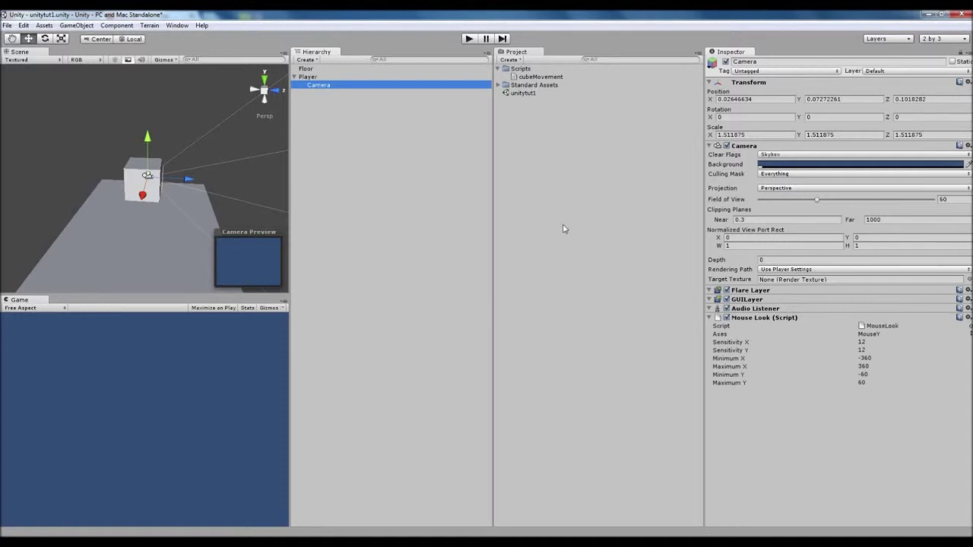
{"action": "left_click", "coordinate": [469, 39]}
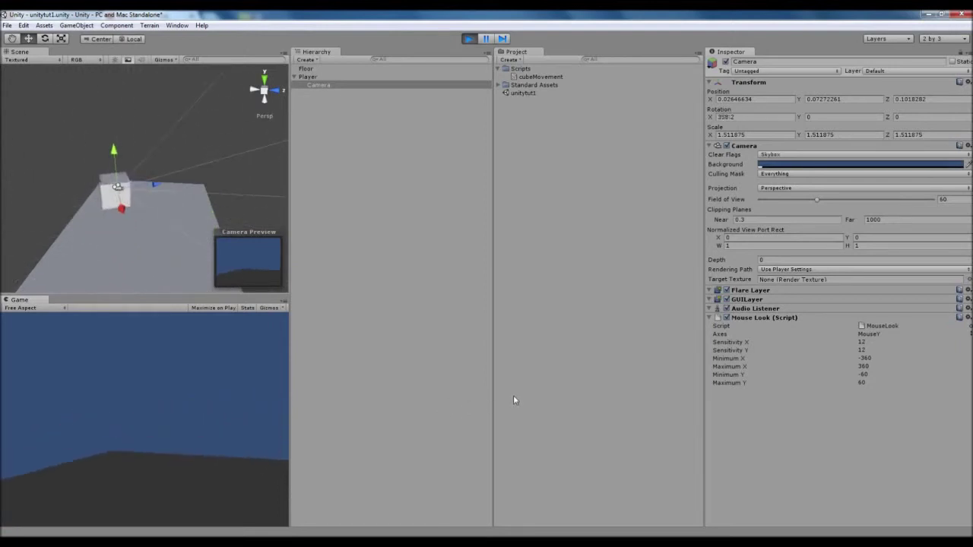
Stop play mode and select the Player to show its MouseX look at sensitivity 15.
{"action": "left_click", "coordinate": [469, 38]}
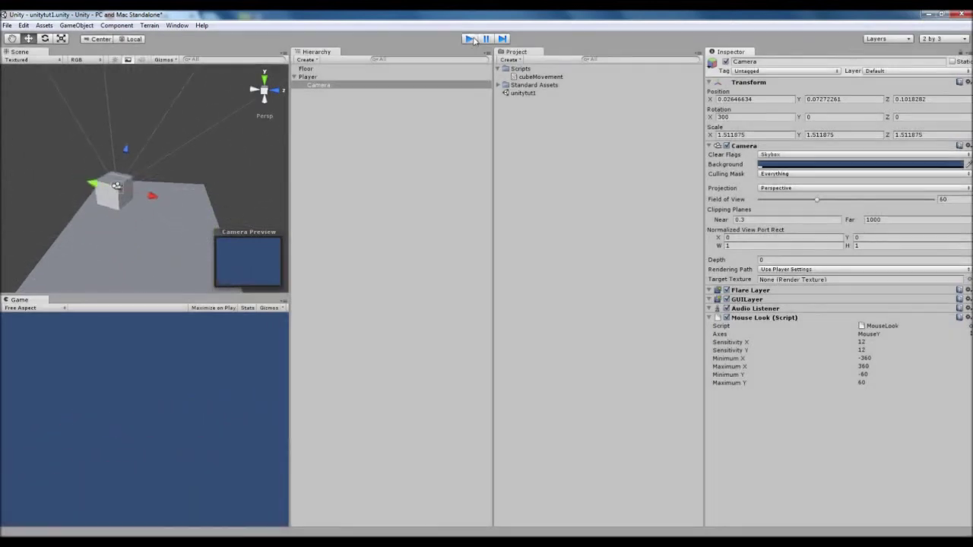
{"action": "left_click", "coordinate": [324, 79]}
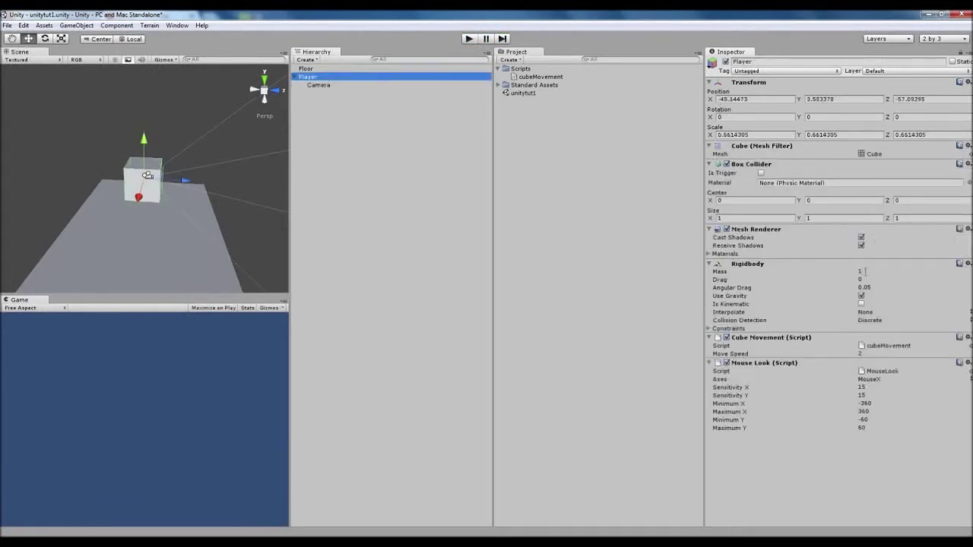
Set the Player's Rigidbody Mass to 8, collapse the Scripts folder, and deselect the Player.
{"action": "left_click", "coordinate": [861, 271]}
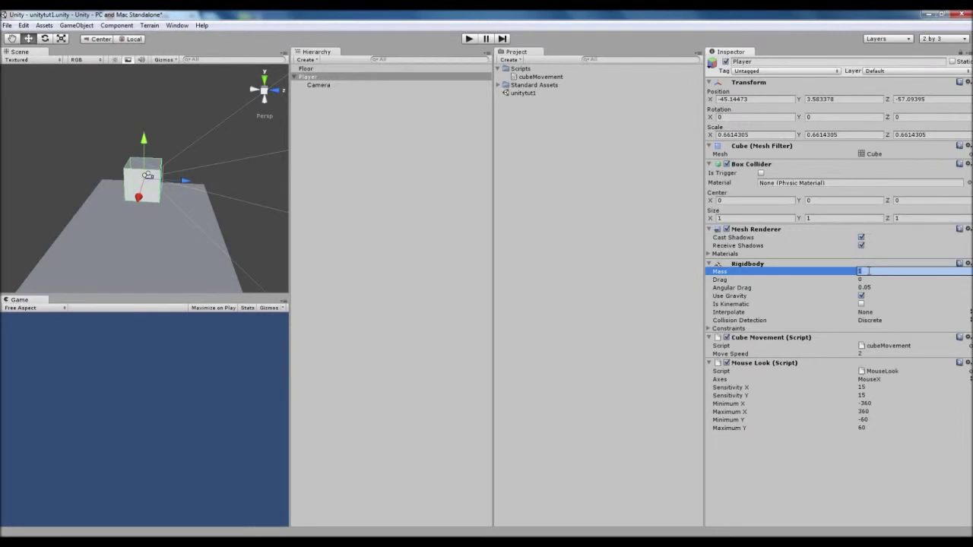
{"action": "key", "text": "Return"}
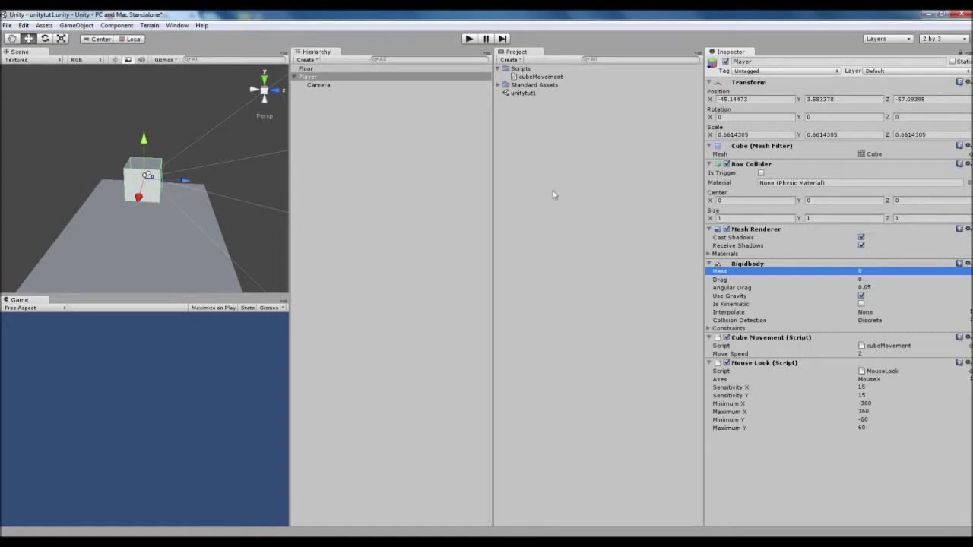
{"action": "left_click", "coordinate": [498, 69]}
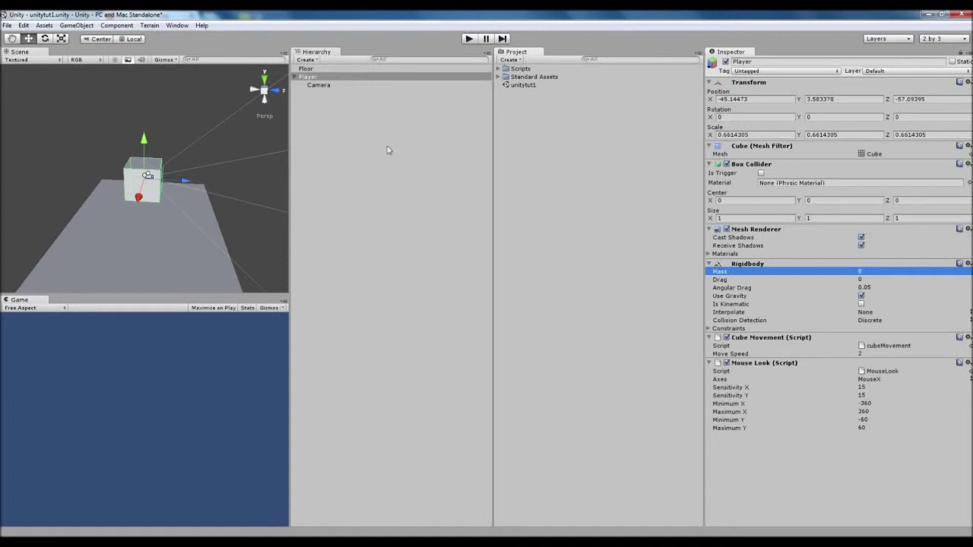
{"action": "left_click", "coordinate": [361, 136]}
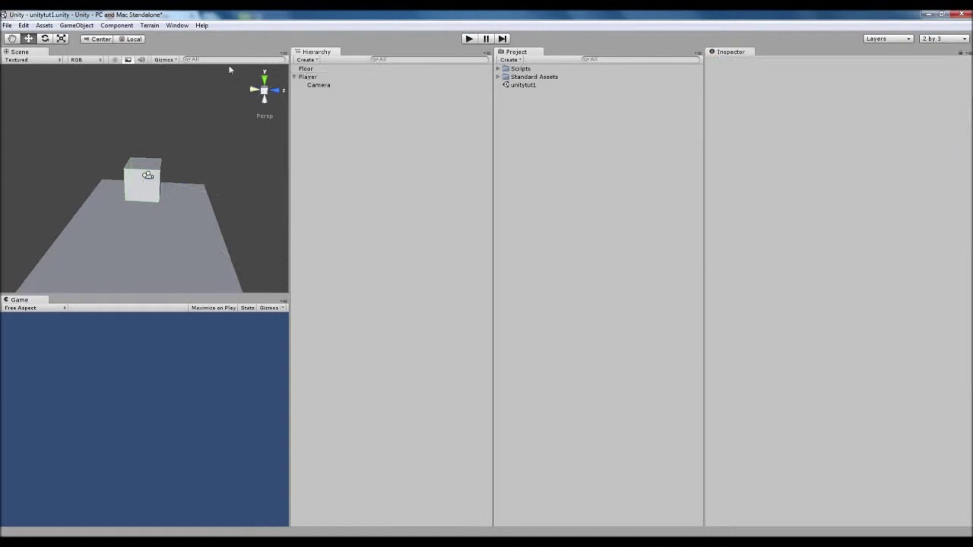
Add a new Cube beside Floor and Player and switch to the Scale tool.
{"action": "left_click", "coordinate": [111, 27]}
{"action": "mouse_move", "coordinate": [92, 29]}
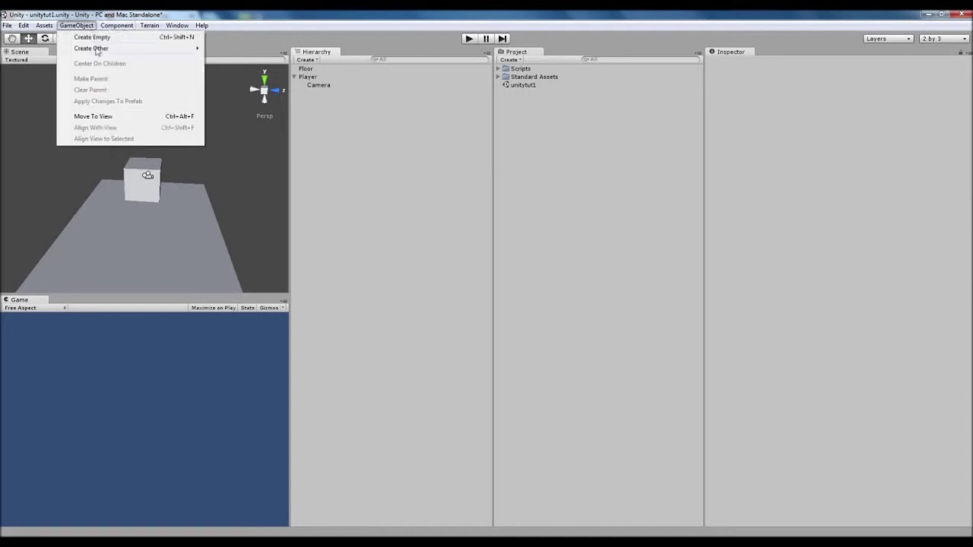
{"action": "mouse_move", "coordinate": [97, 50]}
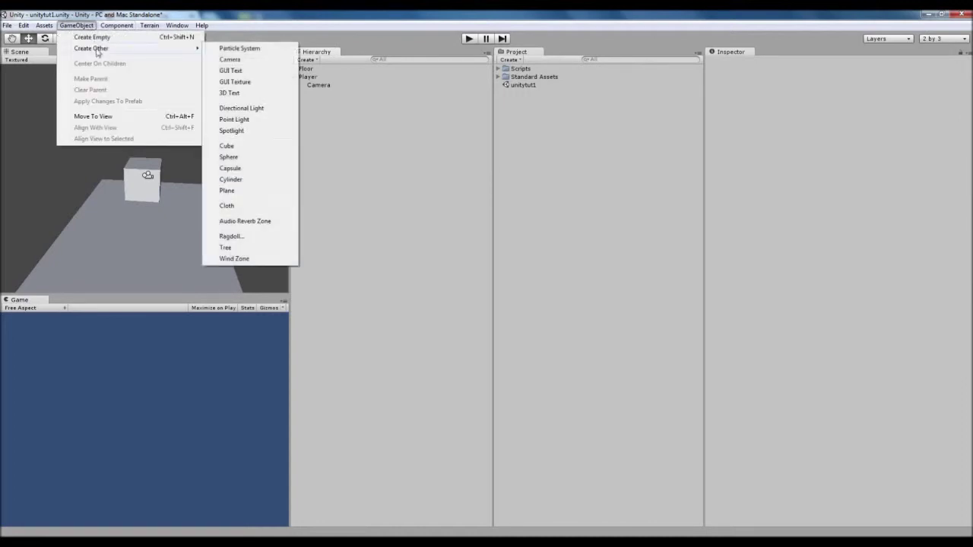
{"action": "left_click", "coordinate": [245, 145]}
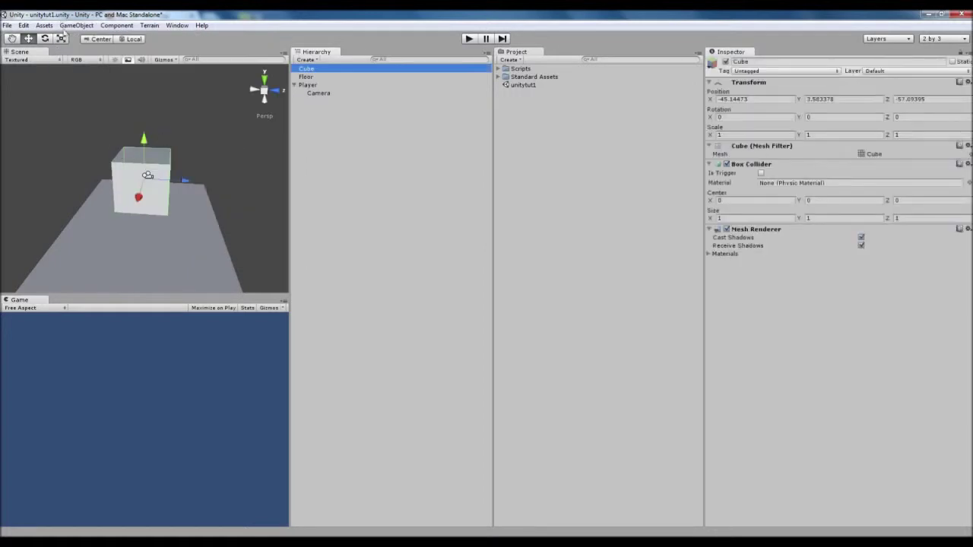
{"action": "left_click", "coordinate": [62, 38]}
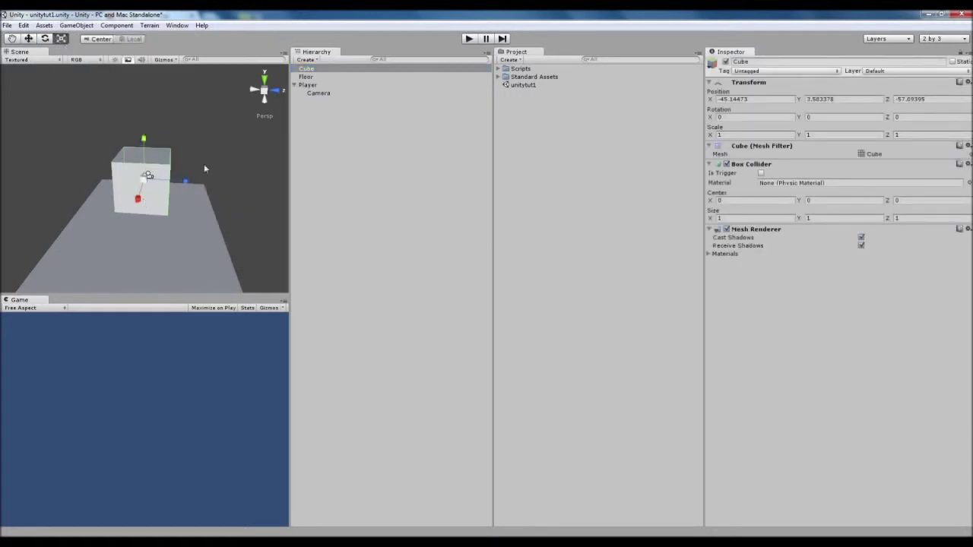
Shrink the Cube to about 0.16 × 0.11 × 0.37 and move it to Y 3.39.
{"action": "left_click_drag", "start_coordinate": [138, 199], "coordinate": [157, 183]}
{"action": "left_click_drag", "start_coordinate": [143, 139], "coordinate": [174, 199]}
{"action": "key", "text": "w"}
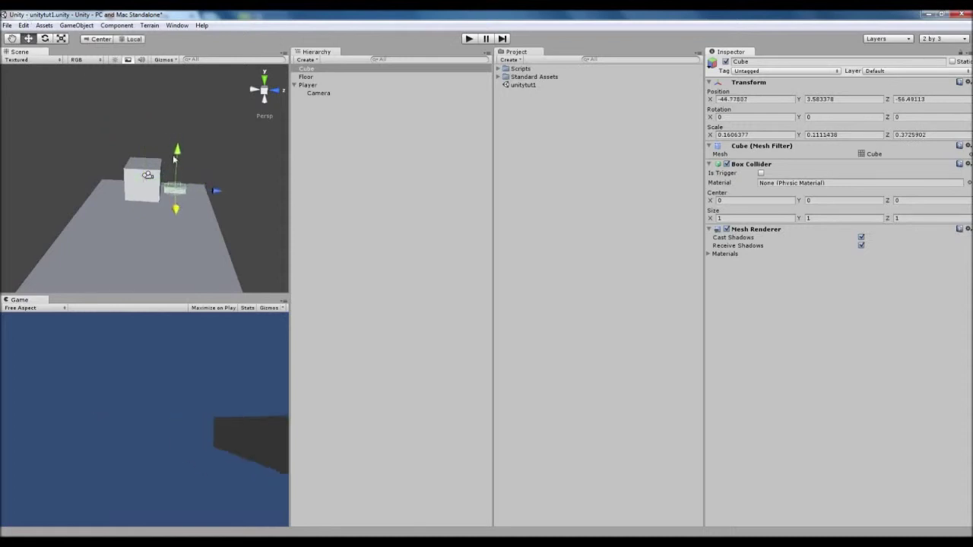
{"action": "left_click_drag", "start_coordinate": [180, 157], "coordinate": [180, 164]}
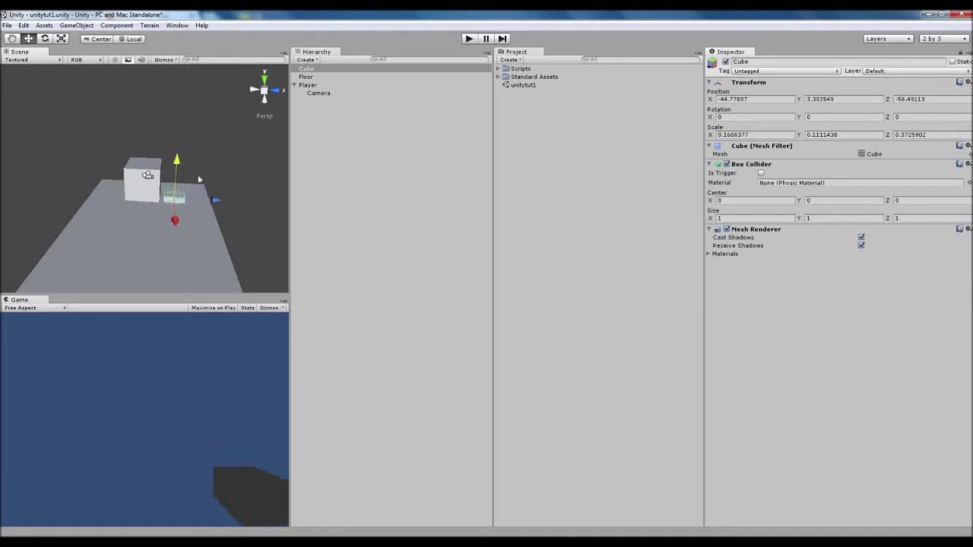
{"action": "left_click_drag", "start_coordinate": [176, 219], "coordinate": [177, 219]}
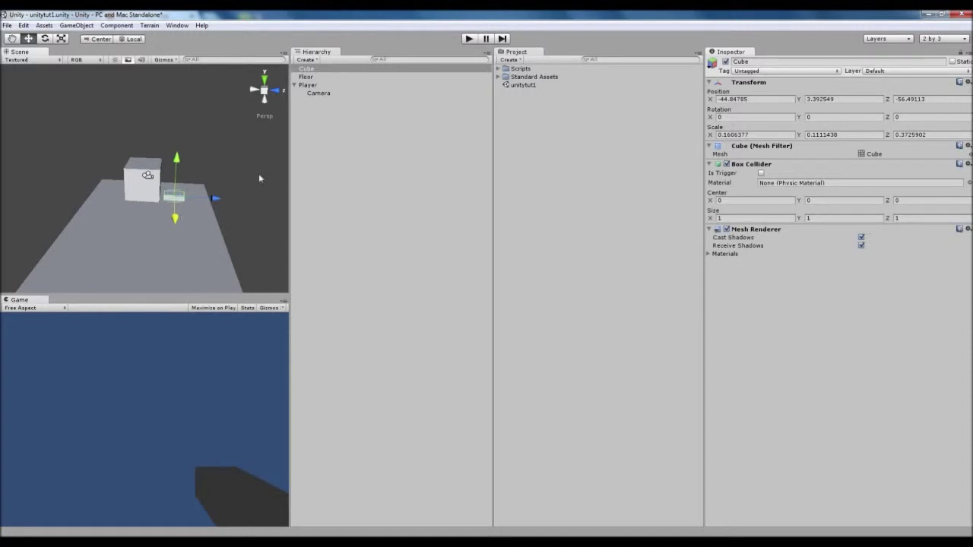
{"action": "left_click_drag", "start_coordinate": [225, 201], "coordinate": [241, 154], "text": "alt"}
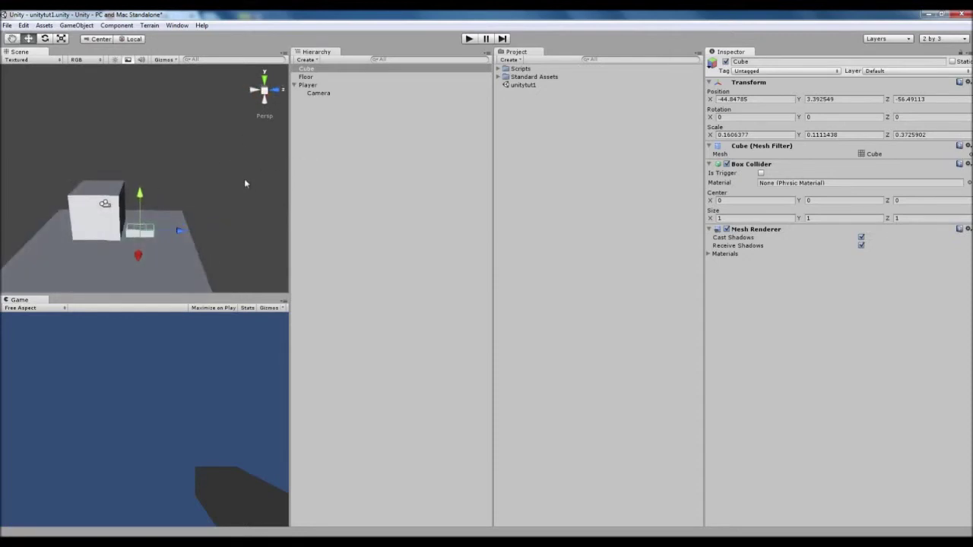
Rename the Cube to 'weapon' and nest it under the Player's Camera.
{"action": "left_click", "coordinate": [308, 69]}
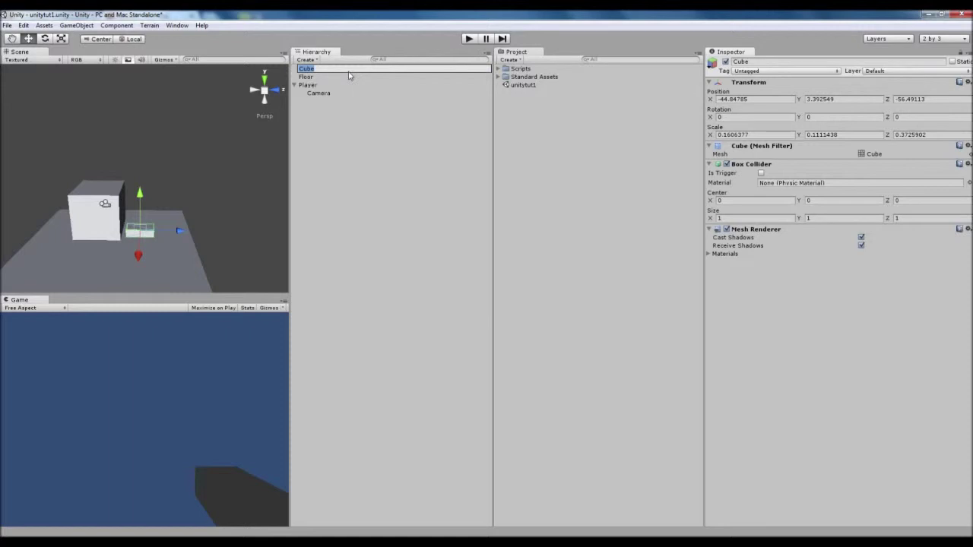
{"action": "type", "text": "weapon"}
{"action": "key", "text": "Return"}
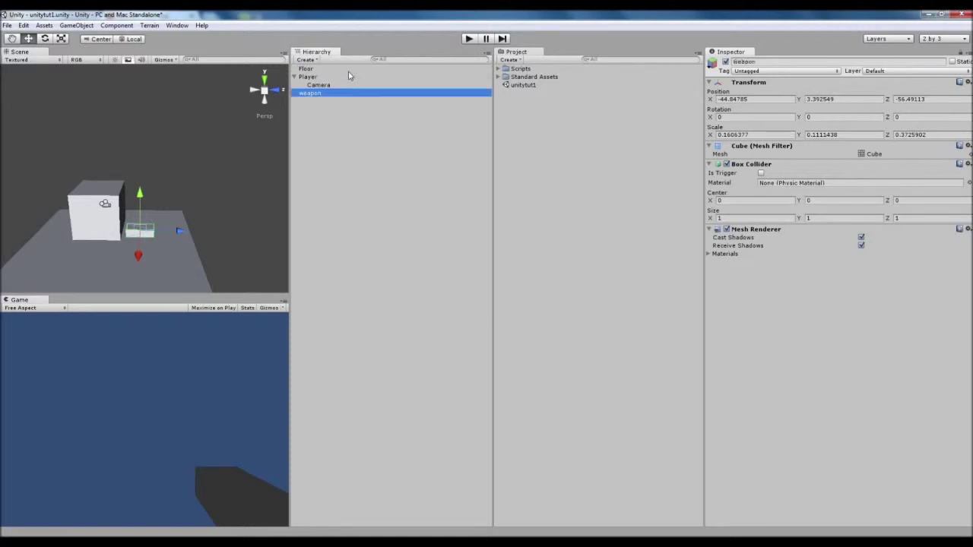
{"action": "left_click_drag", "start_coordinate": [316, 92], "coordinate": [318, 80]}
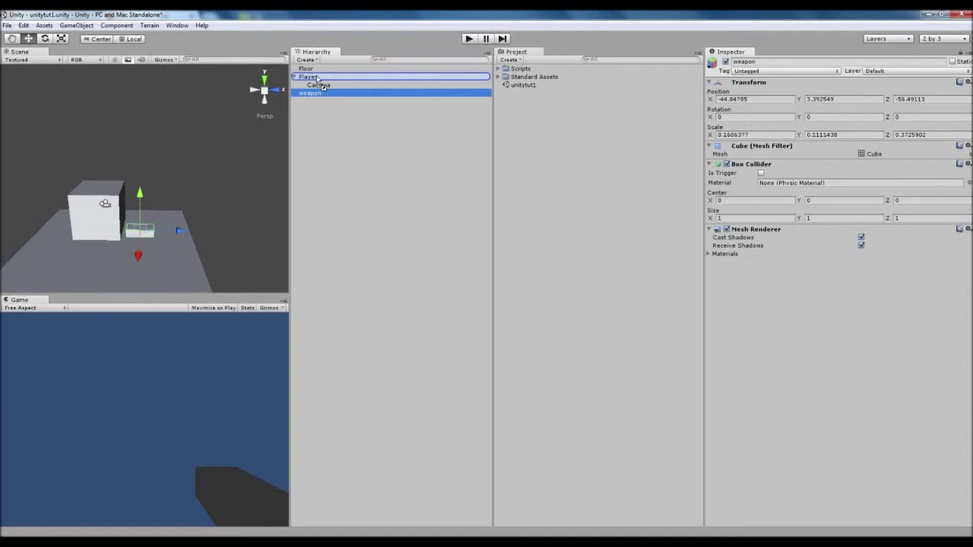
{"action": "left_click_drag", "start_coordinate": [317, 79], "coordinate": [319, 80]}
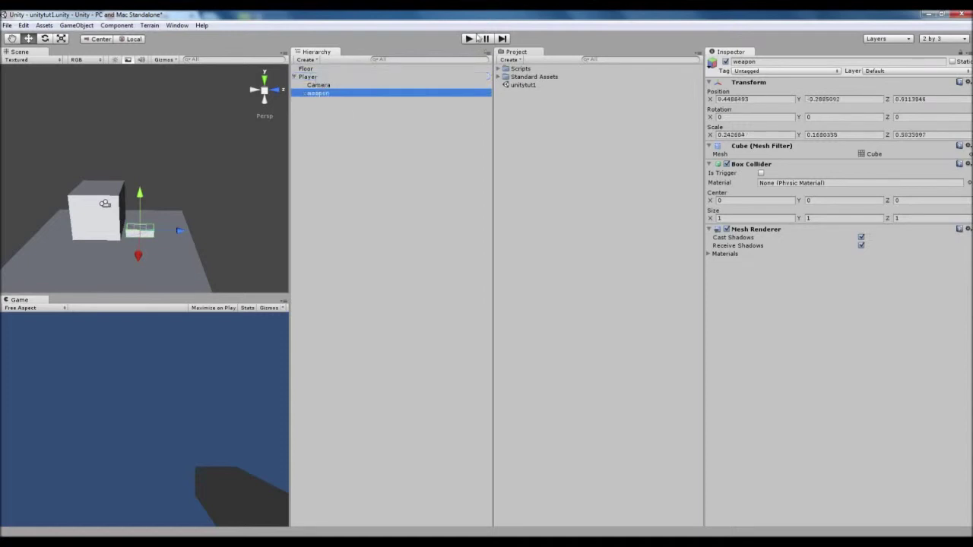
{"action": "left_click_drag", "start_coordinate": [314, 94], "coordinate": [323, 89]}
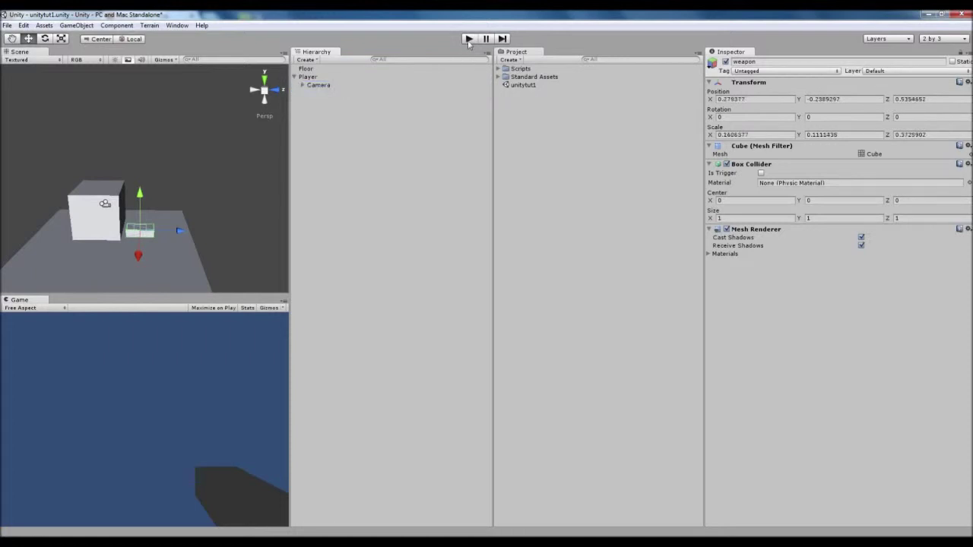
Test-run the game, remove the weapon's Box Collider, then run the game again.
{"action": "left_click", "coordinate": [468, 38]}
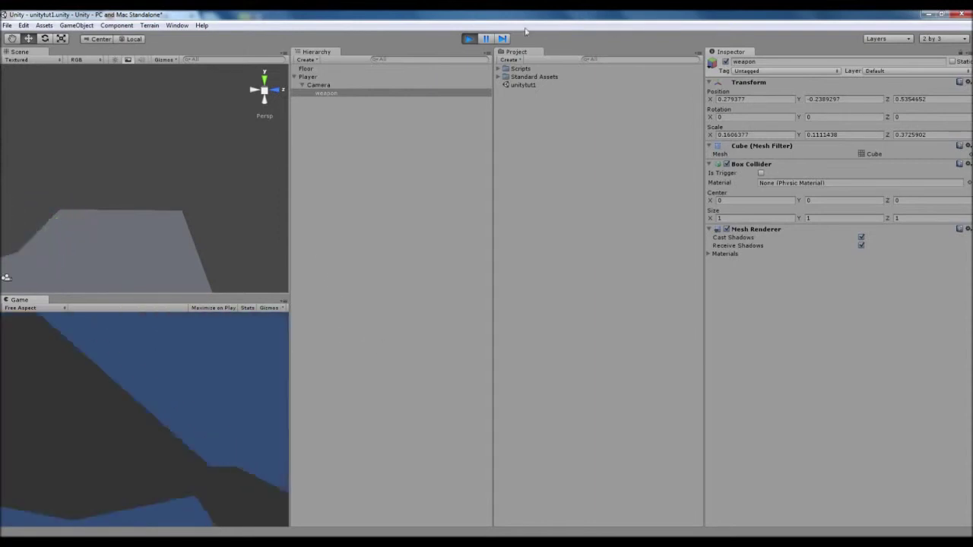
{"action": "left_click", "coordinate": [469, 38]}
{"action": "left_click", "coordinate": [334, 93]}
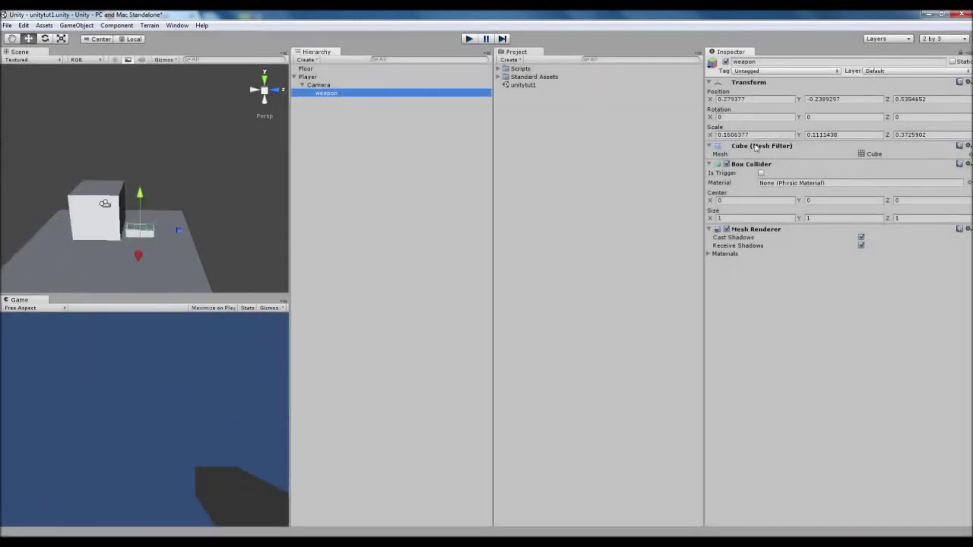
{"action": "right_click", "coordinate": [755, 166]}
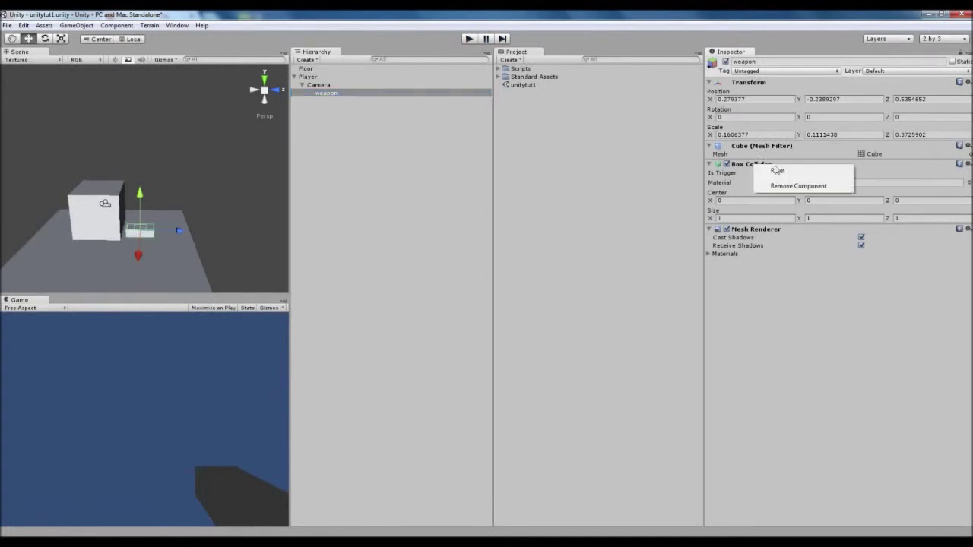
{"action": "left_click", "coordinate": [799, 186]}
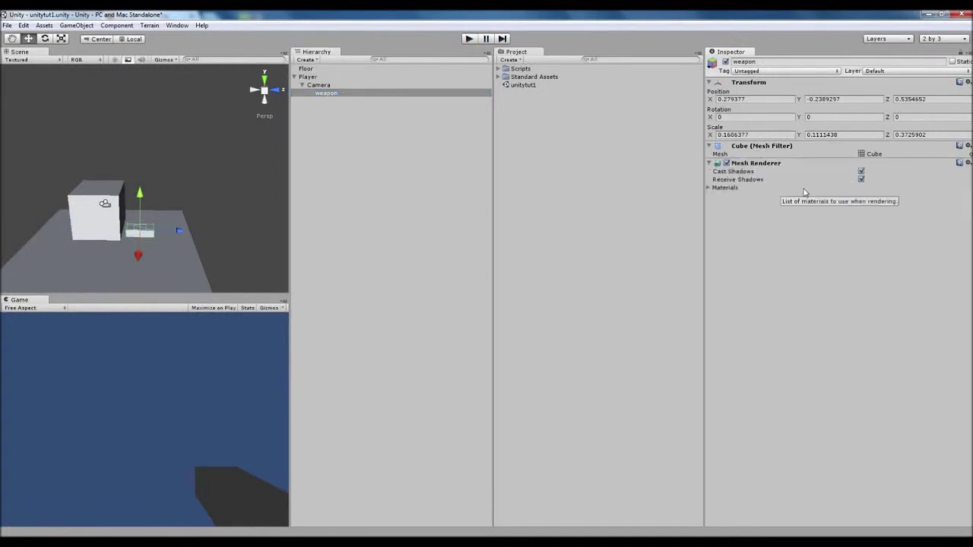
{"action": "left_click", "coordinate": [469, 39]}
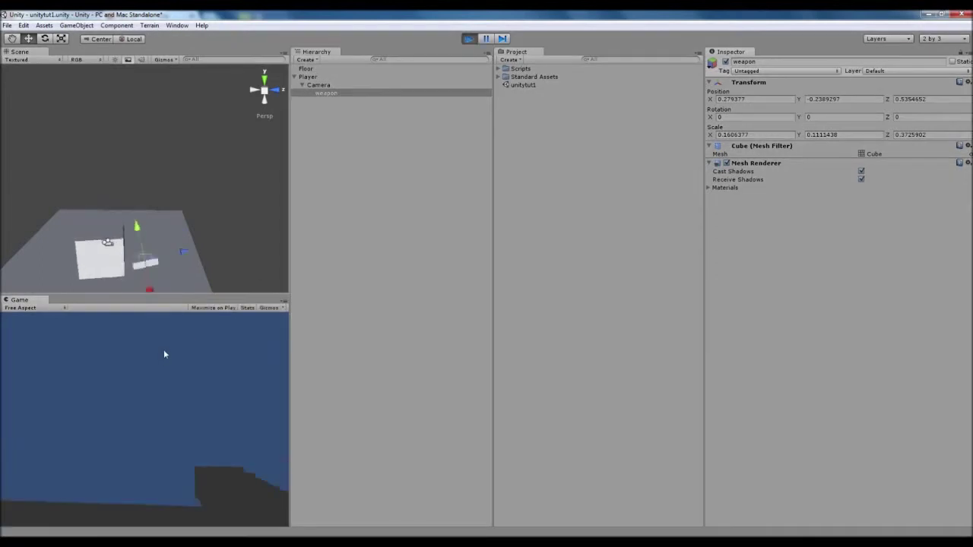